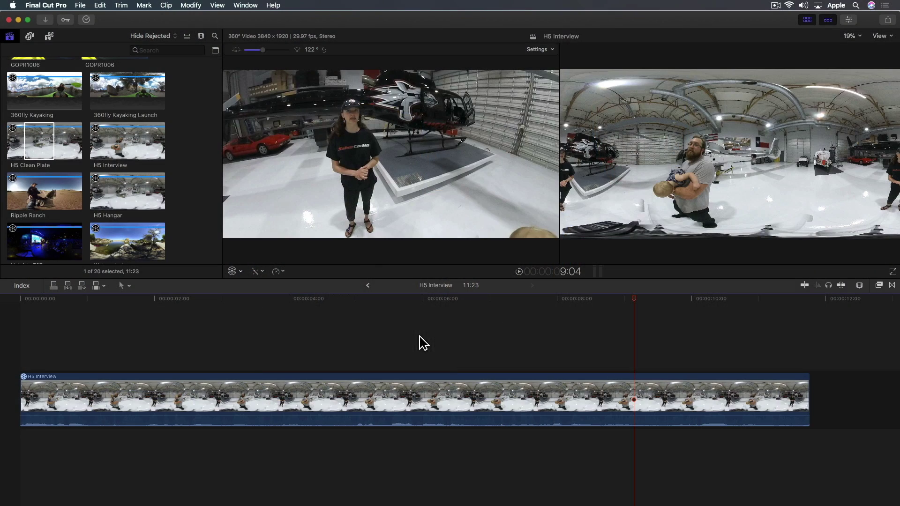
mouse_move(403, 172)
left_mouse_down()
mouse_move(412, 173)
mouse_move(391, 173)
mouse_move(414, 173)
mouse_move(386, 169)
mouse_move(430, 166)
mouse_move(392, 164)
mouse_move(393, 178)
left_mouse_up()
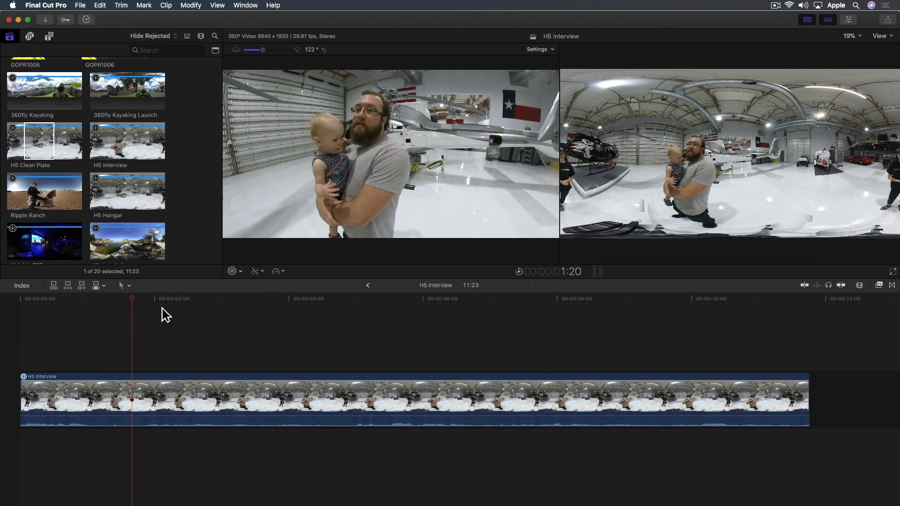
left_click_drag(139, 303, 117, 304)
Skim back and forth through the H5 Clean Plate clip to inspect the empty hangar footage.
scroll(328, 162, "right", 20)
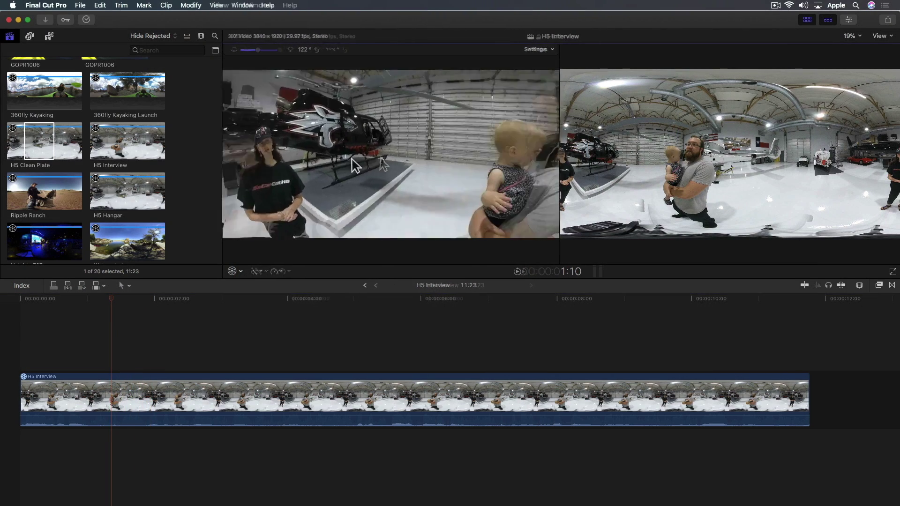
scroll(331, 162, "left", 3)
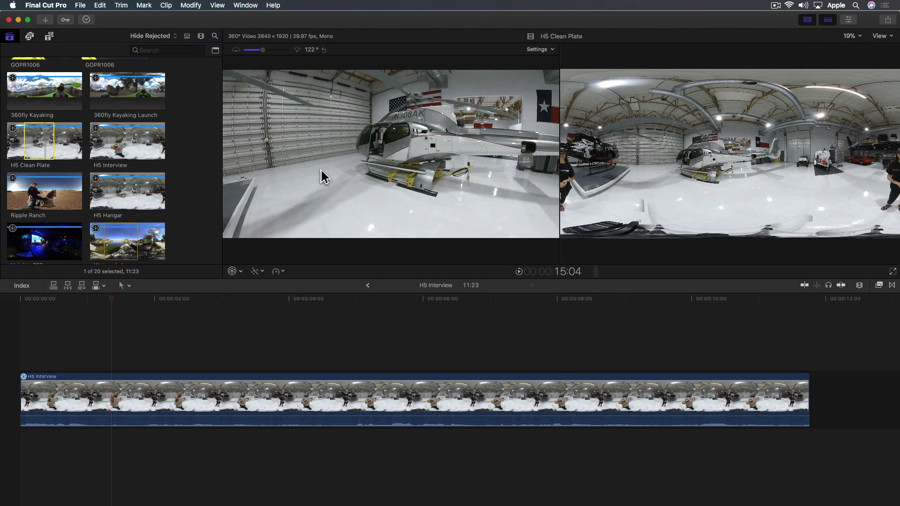
scroll(323, 177, "right", 10)
scroll(417, 174, "left", 10)
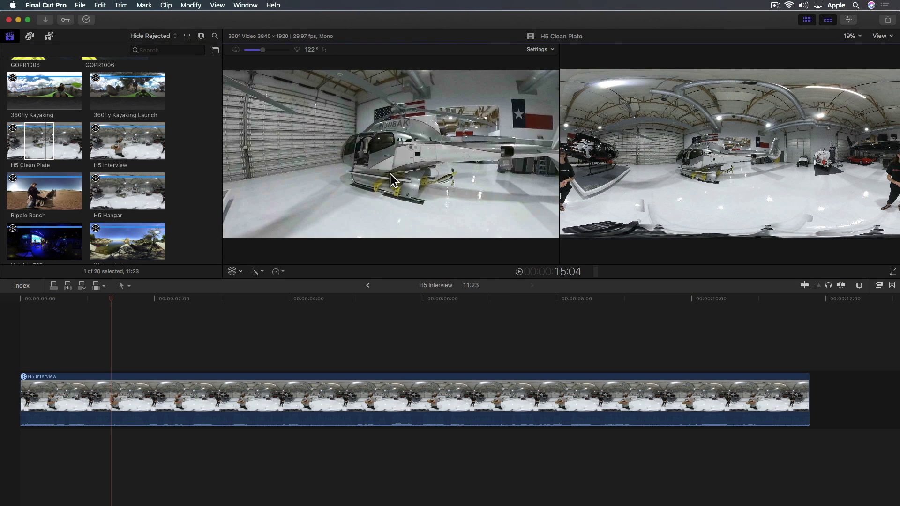
scroll(421, 170, "left", 8)
scroll(378, 170, "right", 10)
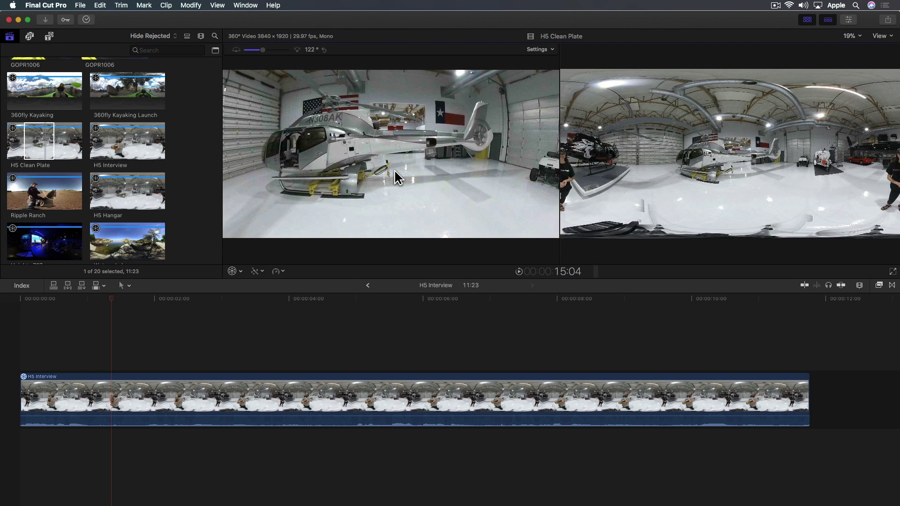
scroll(384, 177, "left", 8)
scroll(429, 173, "right", 8)
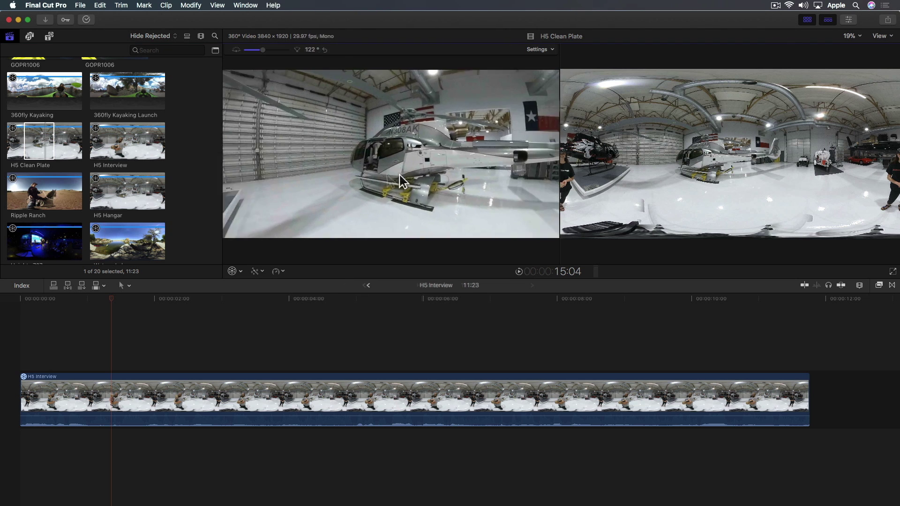
scroll(421, 180, "right", 8)
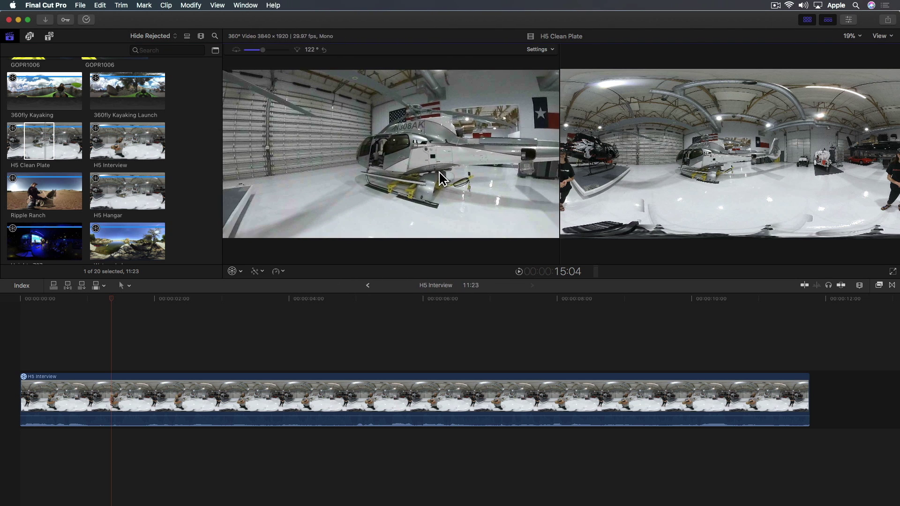
scroll(437, 179, "left", 8)
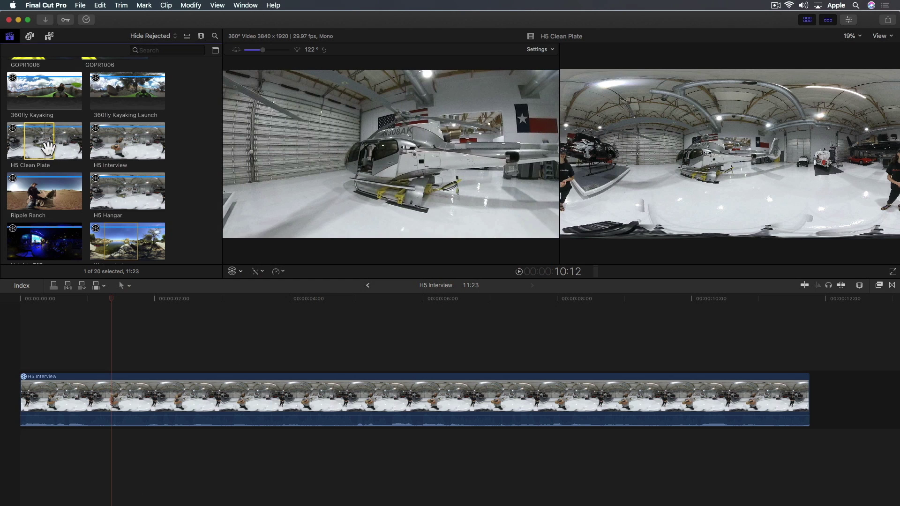
Connect H5 Clean Plate above H5 Interview, deselect it, and look around the hangar.
left_click_drag(55, 201, 18, 349)
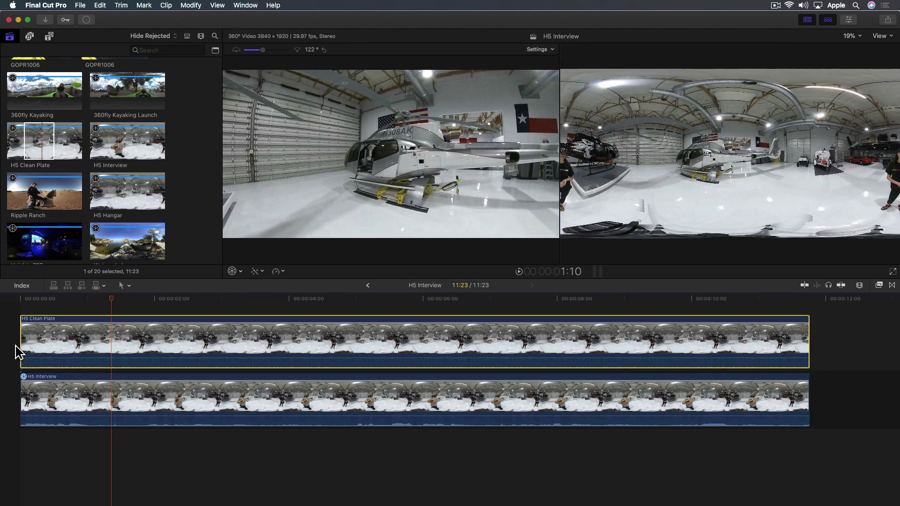
left_click_drag(135, 303, 195, 313)
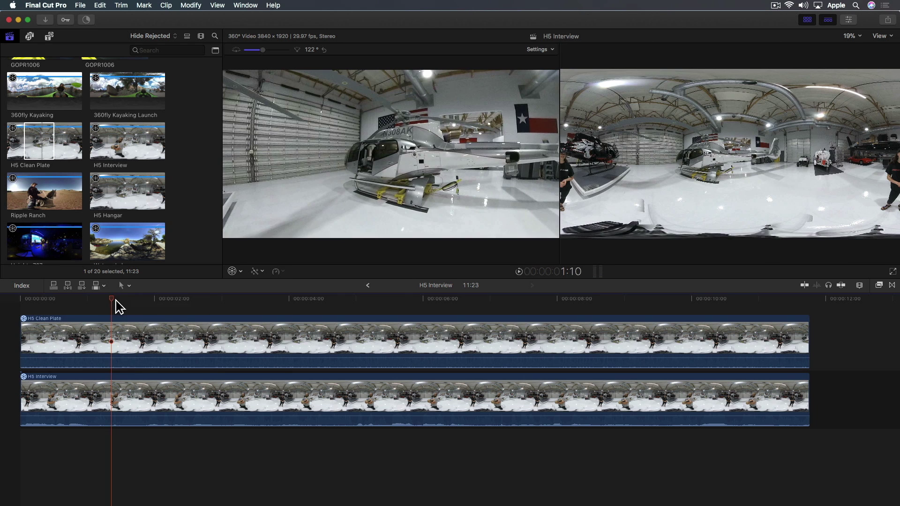
left_click_drag(375, 183, 333, 184)
Select the H5 Clean Plate clip in the timeline, switch on Crop, and face the helicopters.
left_click(227, 346)
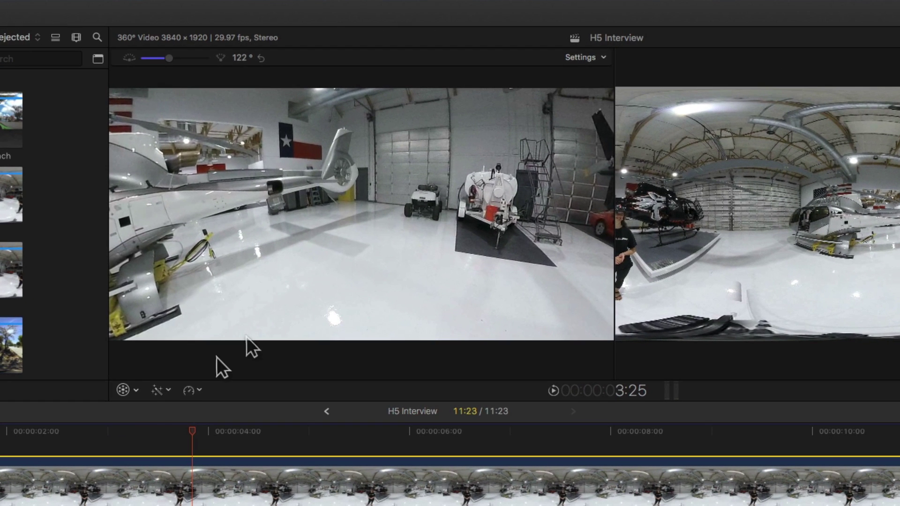
left_click(136, 391)
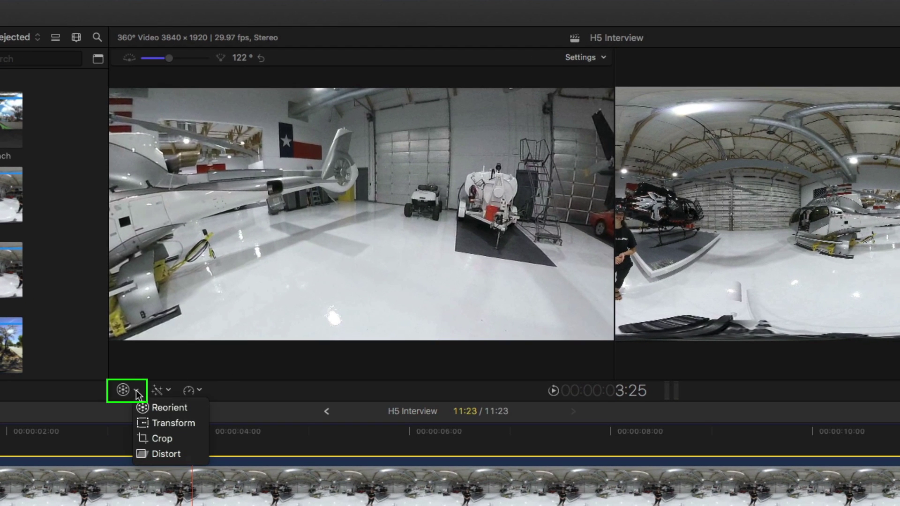
left_click(153, 439)
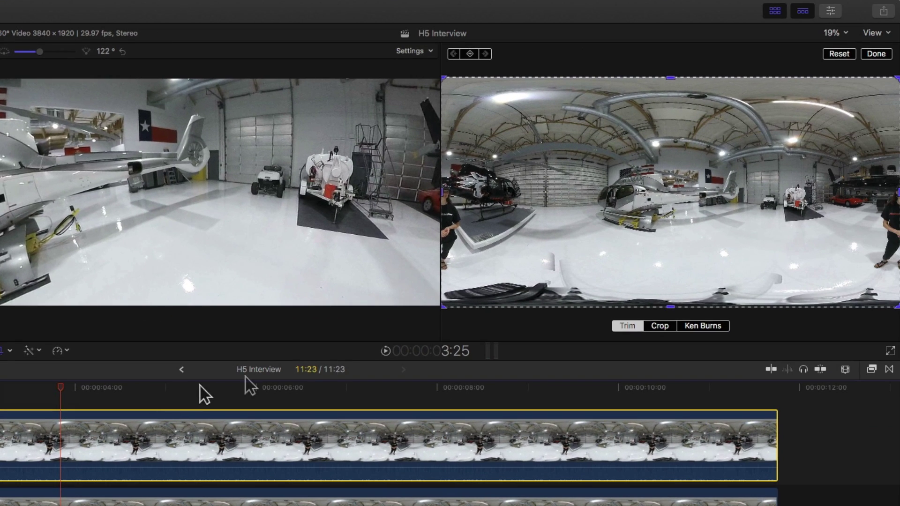
left_click_drag(351, 281, 86, 237)
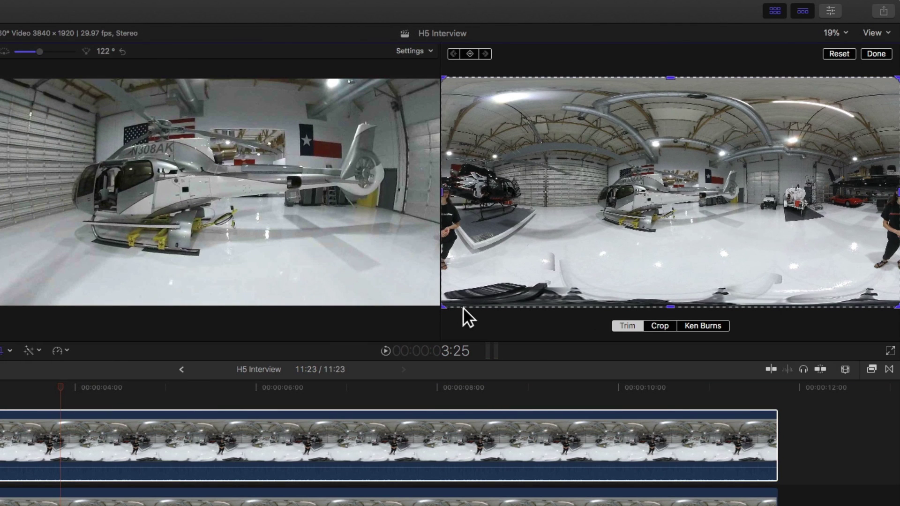
Crop the clean plate's left, right and top edges into a patch over the seated man.
left_click_drag(455, 317, 493, 315)
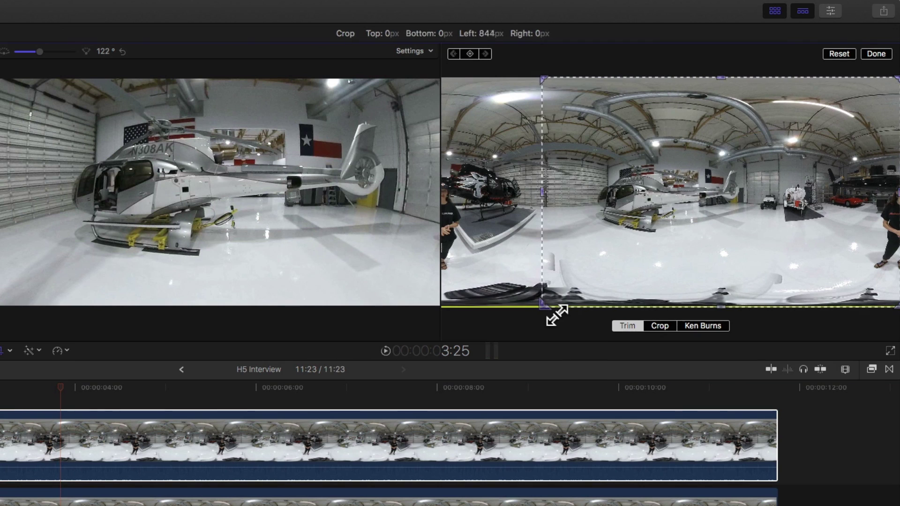
left_click_drag(556, 315, 605, 315)
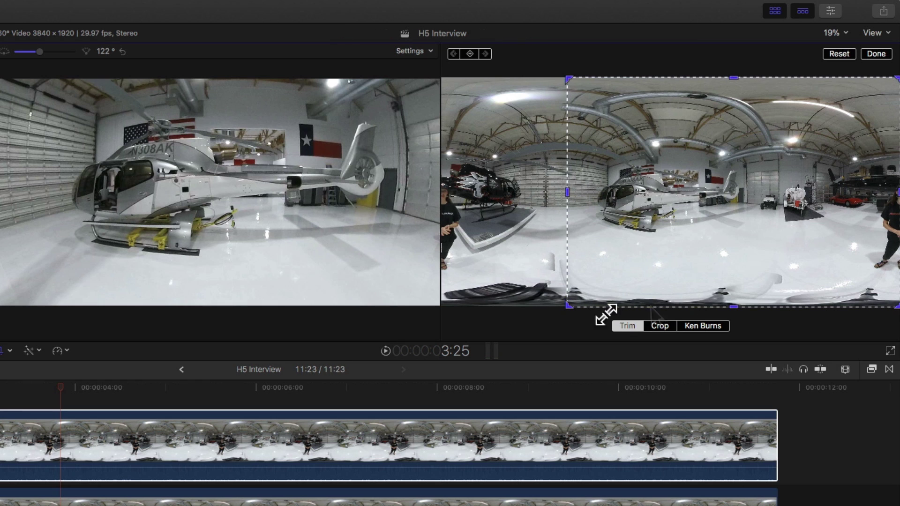
left_click_drag(895, 309, 670, 307)
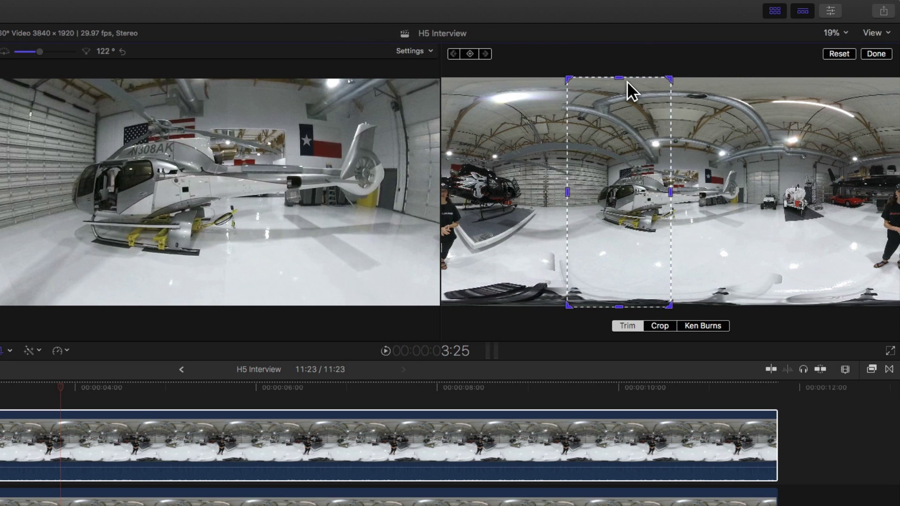
left_click_drag(627, 80, 624, 200)
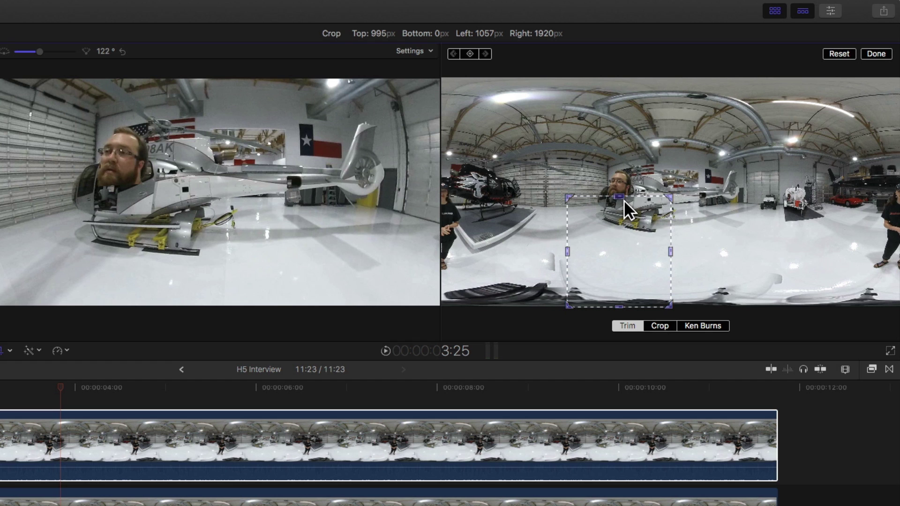
left_click_drag(624, 201, 629, 167)
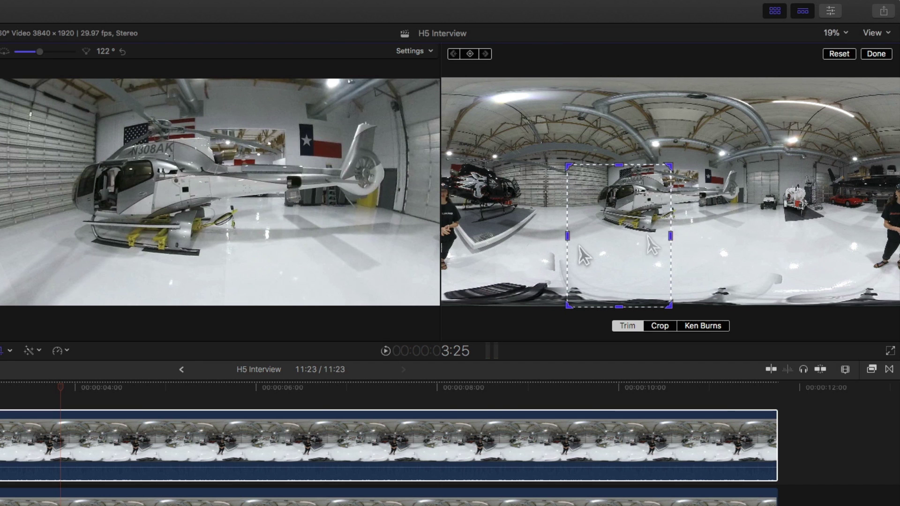
left_click_drag(173, 255, 257, 245)
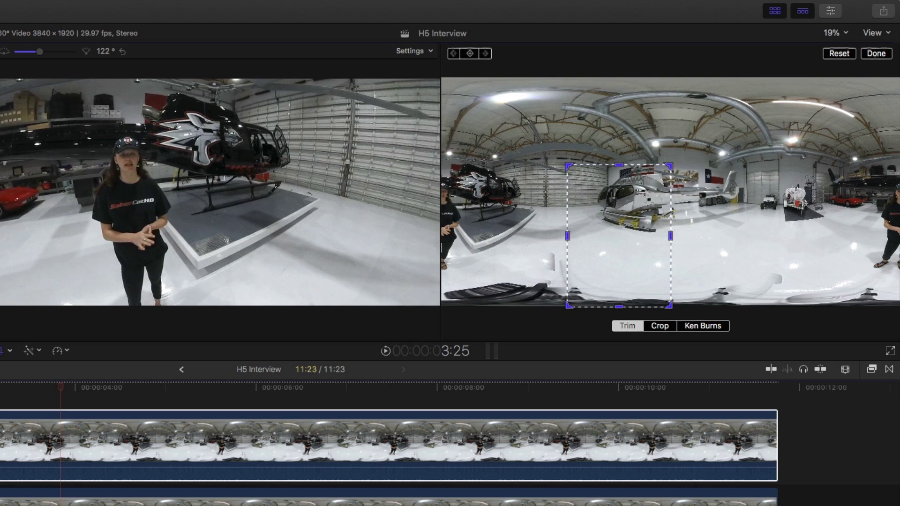
Play the patched interview to check the clean plate, skim later, and commit the crop with Done.
left_click(389, 445)
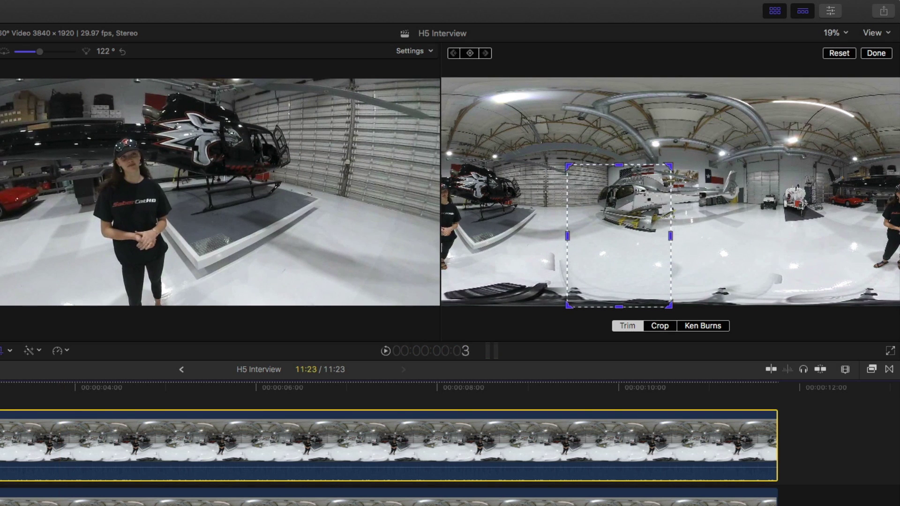
key("space")
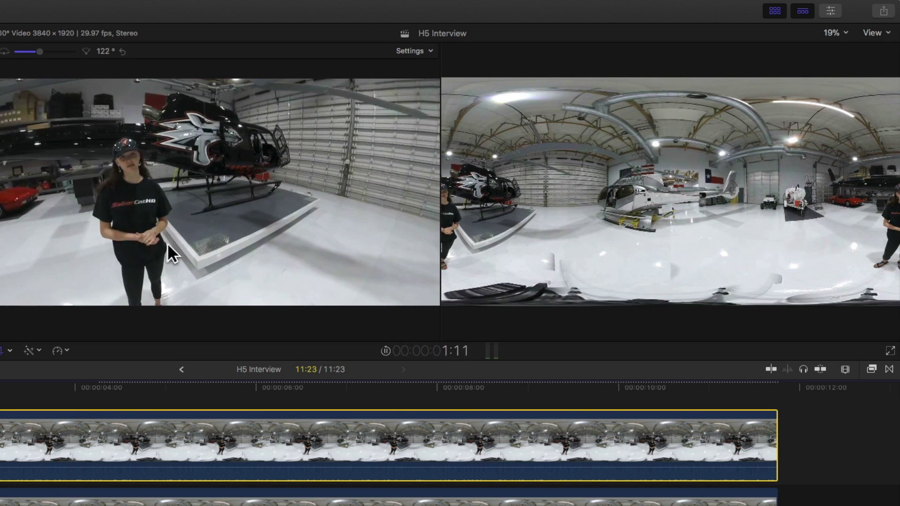
mouse_move(201, 221)
left_mouse_down()
mouse_move(217, 219)
mouse_move(203, 215)
left_mouse_up()
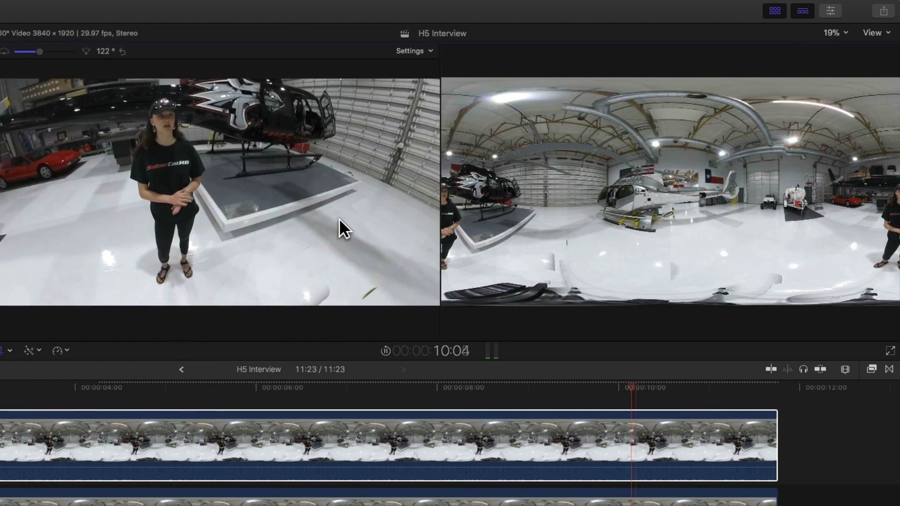
key("space")
left_click_drag(339, 218, 361, 202)
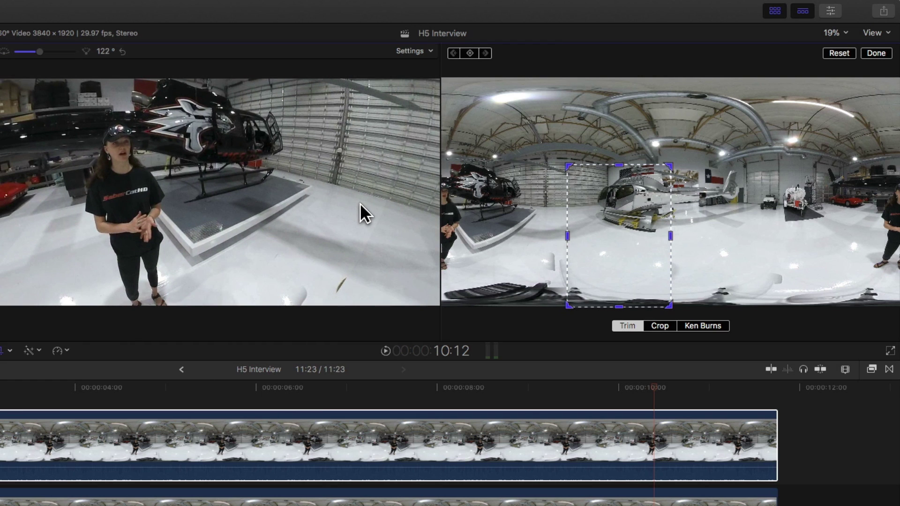
left_click(6, 352)
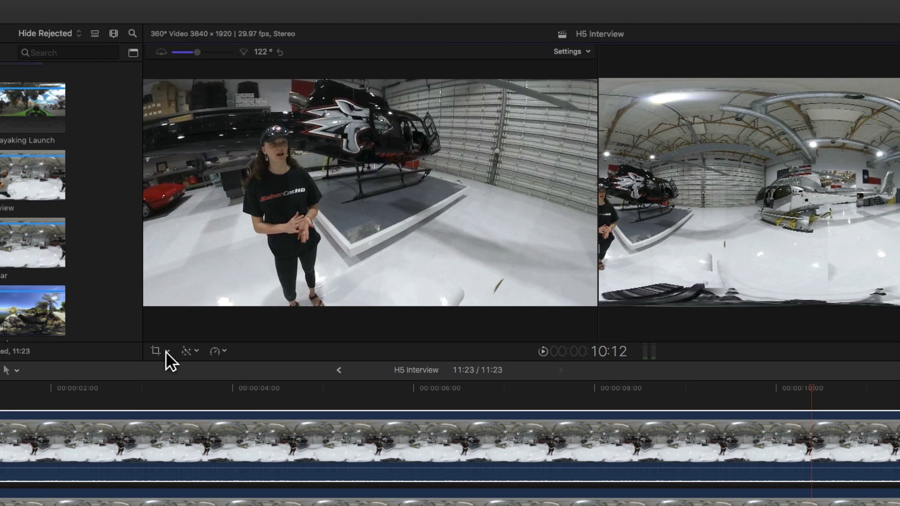
Turn on Reorient, rotate toward the other helicopter, and marquee-select both timeline clips.
left_click(165, 350)
left_click(172, 352)
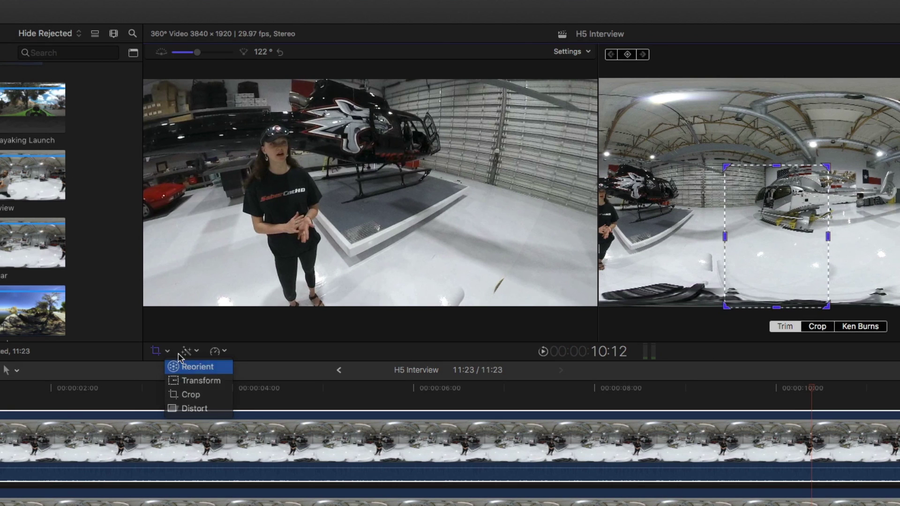
left_click(180, 360)
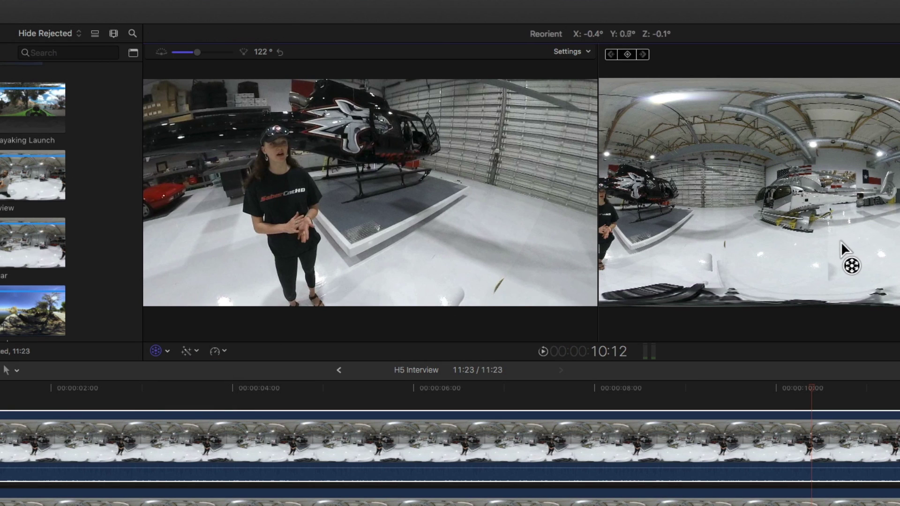
left_click_drag(840, 241, 764, 241)
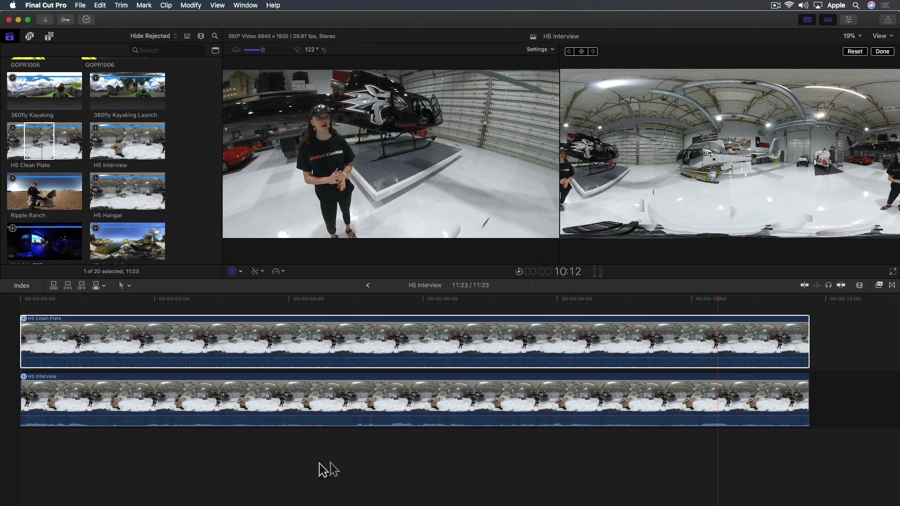
left_click(326, 468)
left_click_drag(401, 462, 379, 359)
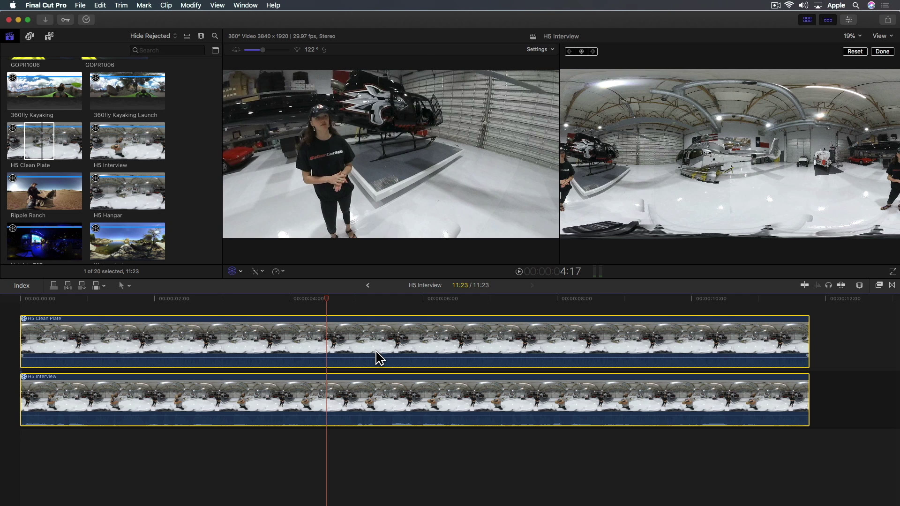
Make the H5 CC compound clip with Option-G and reorient it to centre the presenter.
key("alt+g")
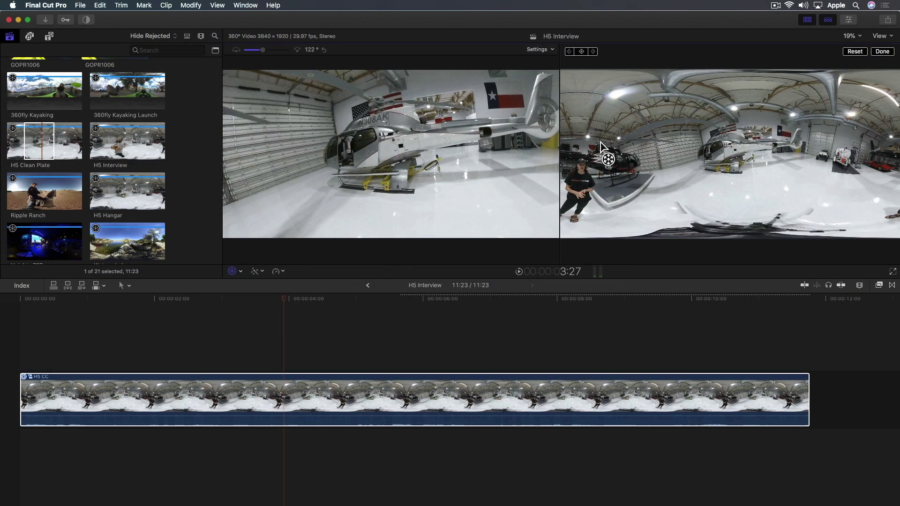
left_click_drag(724, 171, 544, 204)
left_click_drag(819, 215, 850, 166)
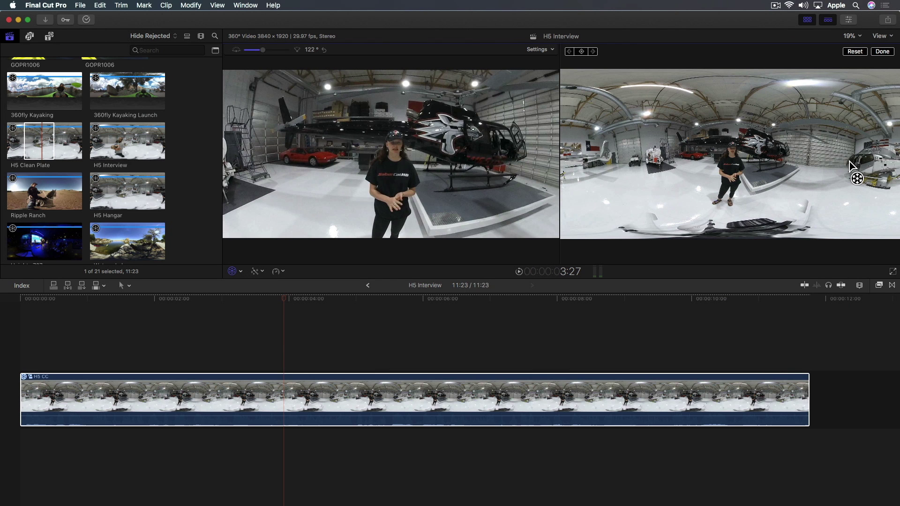
left_click_drag(850, 162, 555, 182)
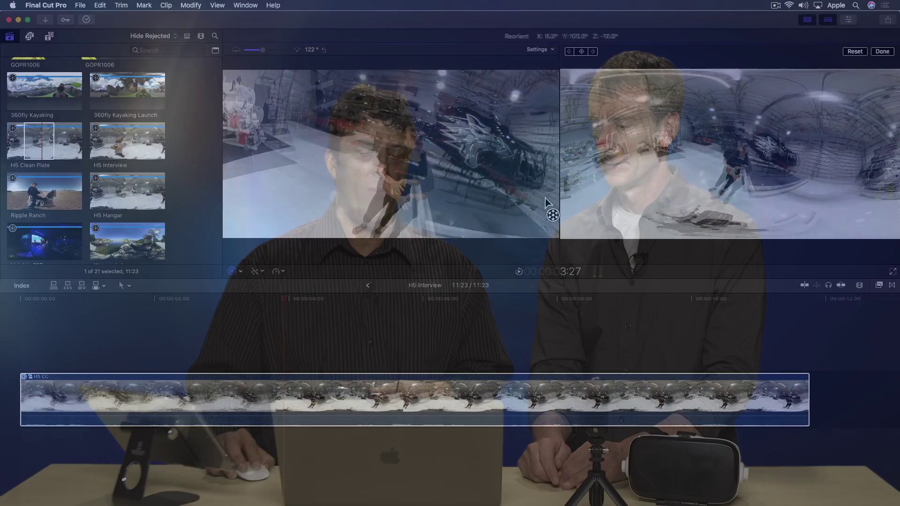